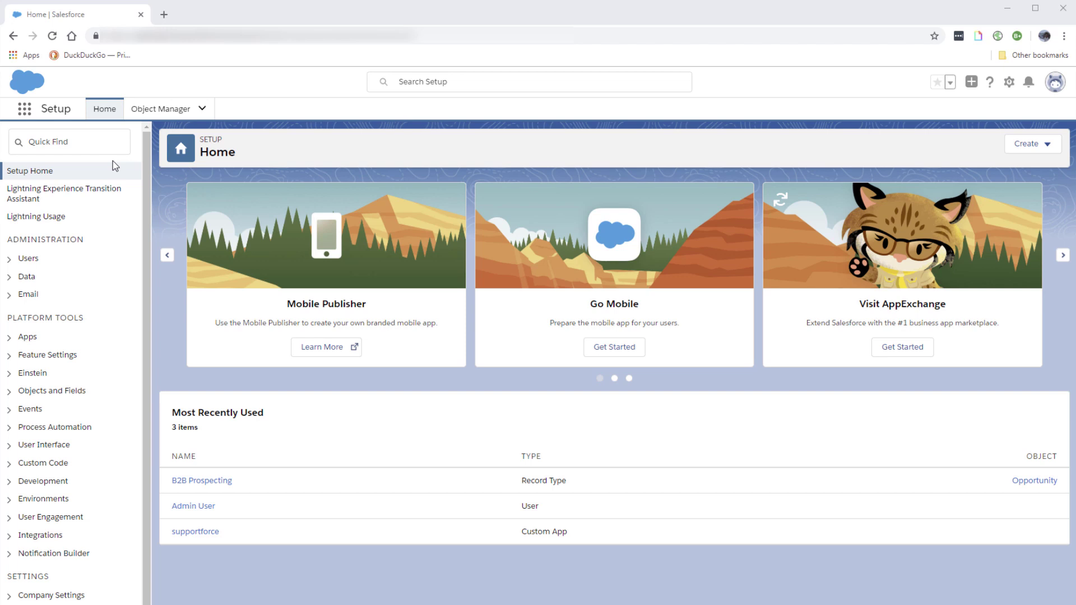
Step: Find In-App Guidance in Quick Find, add a prompt, and launch the authoring bar in a new tab
{"action": "left_click", "coordinate": [106, 146]}
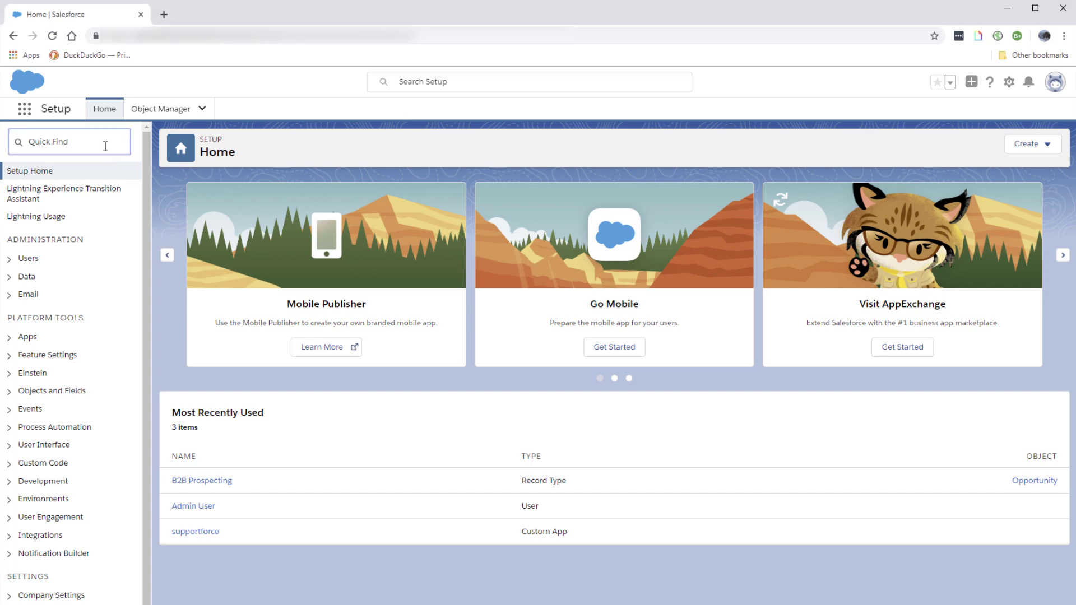
{"action": "type", "text": "In-App Guidance"}
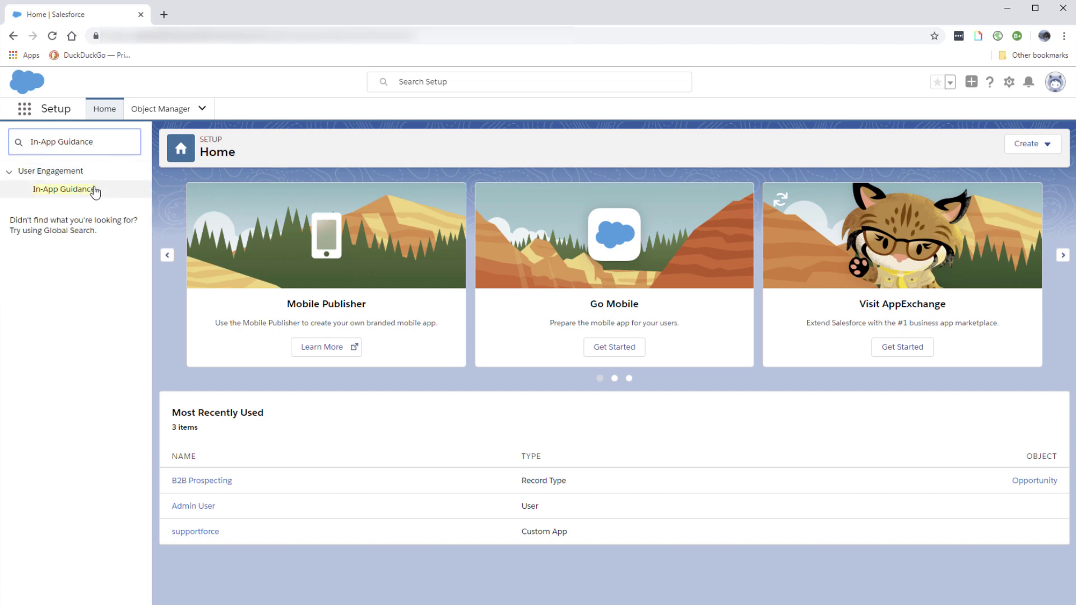
{"action": "left_click", "coordinate": [89, 194]}
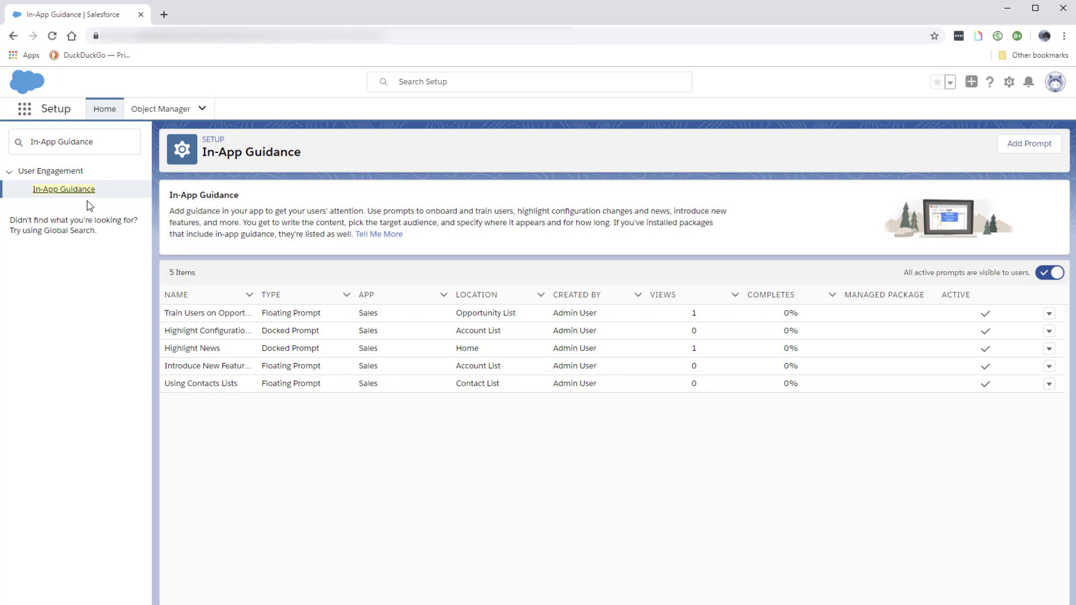
{"action": "left_click", "coordinate": [1013, 158]}
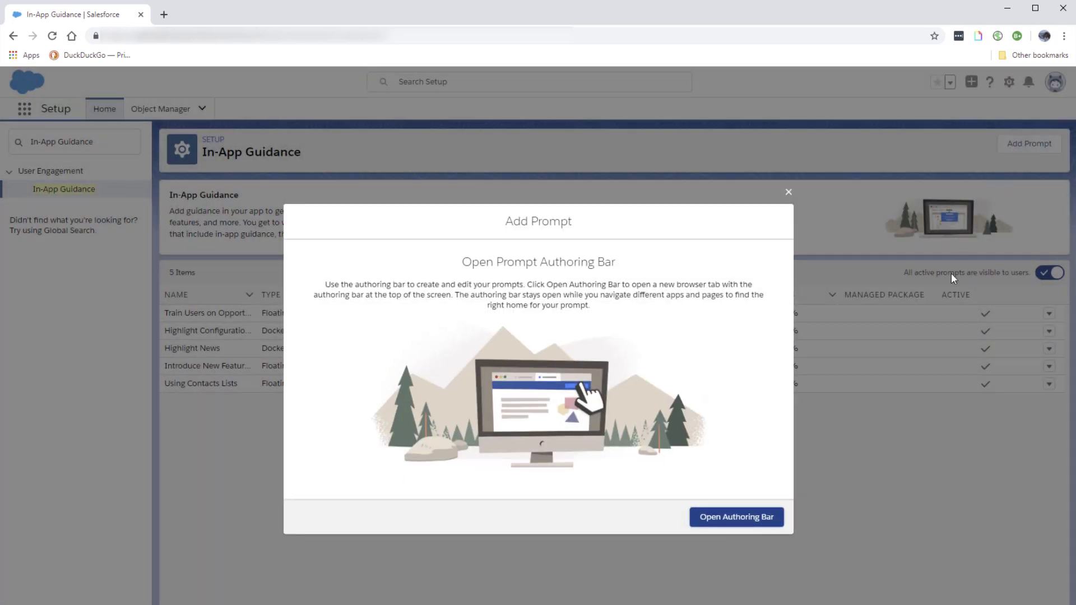
{"action": "left_click", "coordinate": [780, 516]}
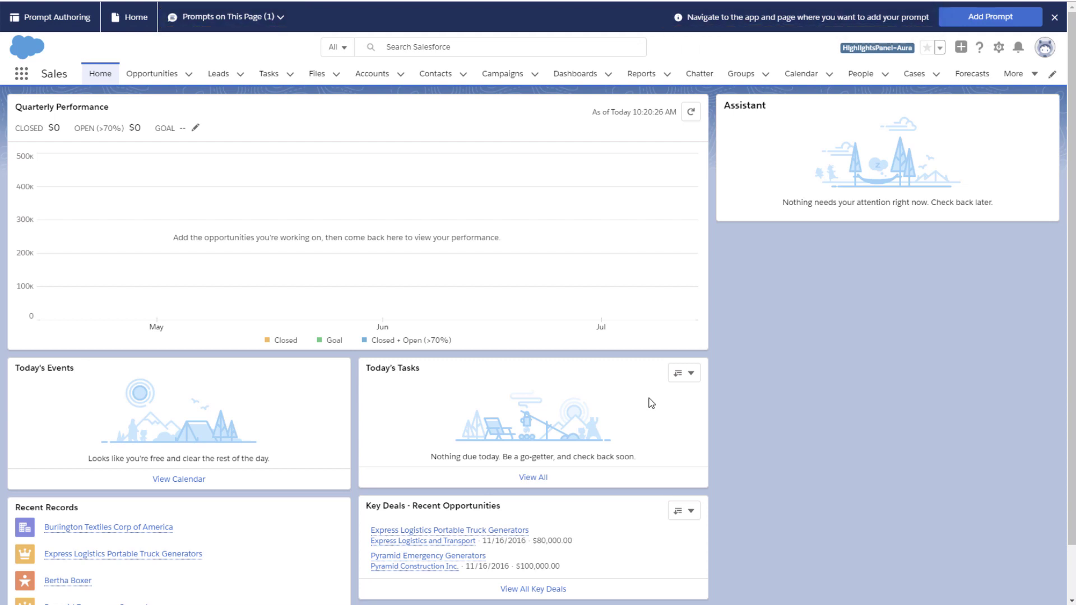
Step: Go to the Accounts list page and start adding a Floating Prompt there
{"action": "left_click", "coordinate": [160, 81]}
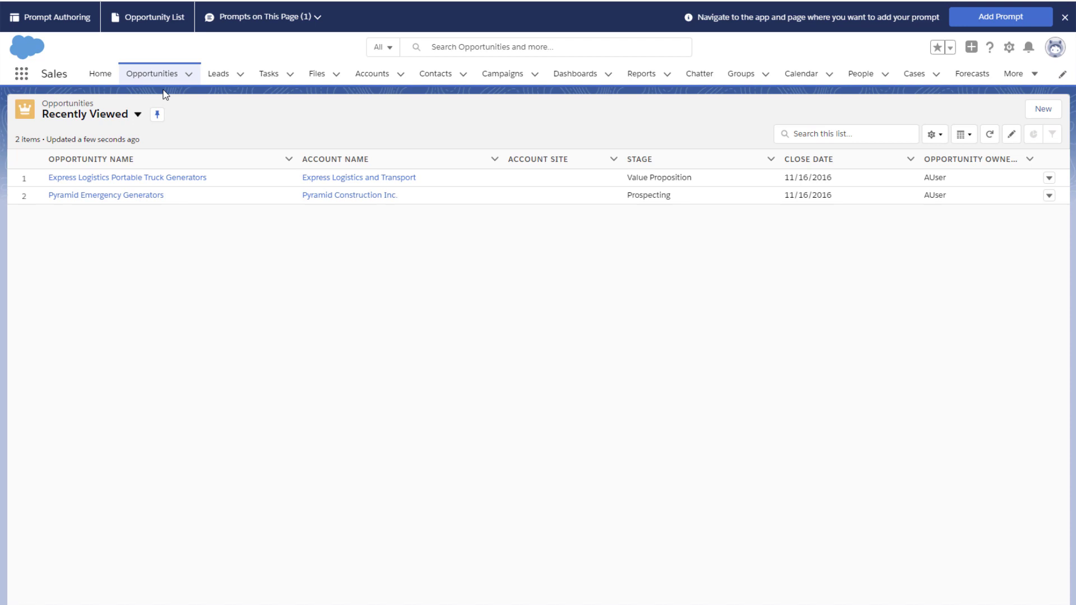
{"action": "left_click", "coordinate": [357, 88]}
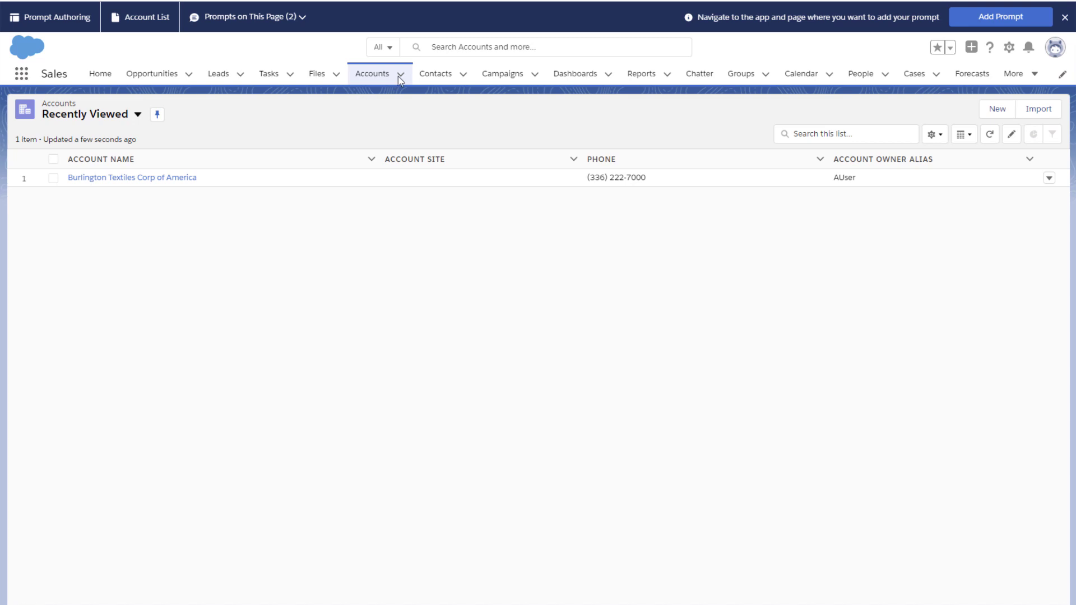
{"action": "left_click", "coordinate": [958, 26]}
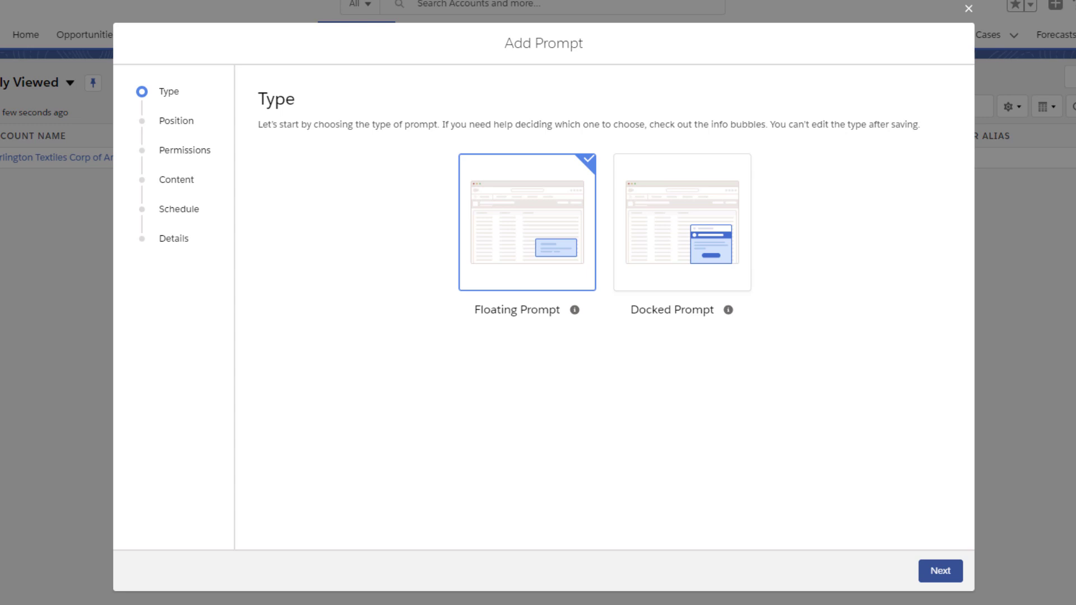
Step: Position the prompt at Bottom Left and keep Everyone as its permission audience
{"action": "left_click", "coordinate": [940, 572]}
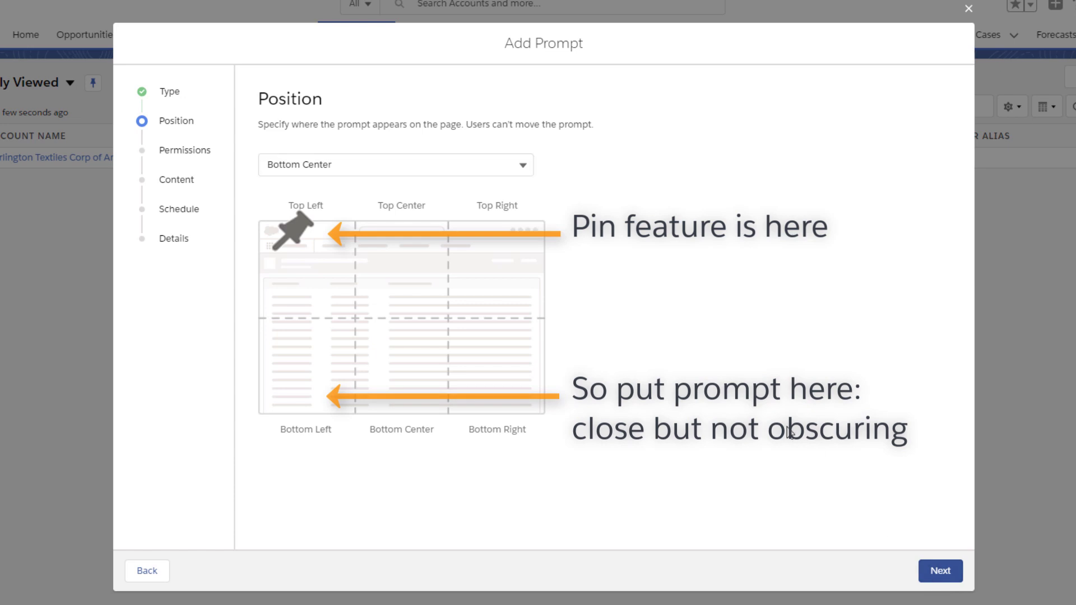
{"action": "left_click", "coordinate": [523, 164]}
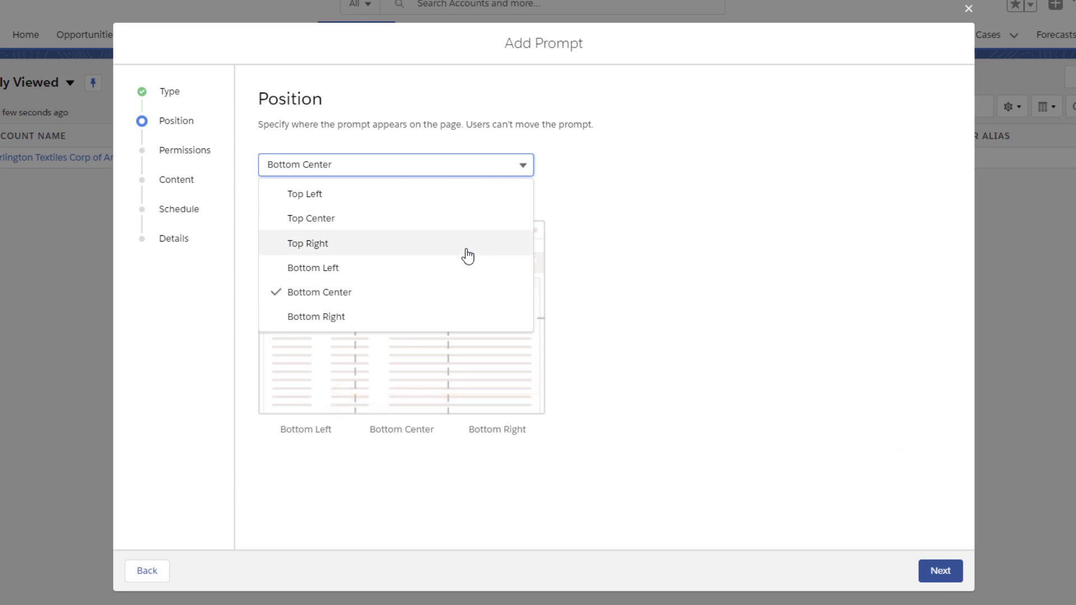
{"action": "left_click", "coordinate": [466, 268]}
{"action": "left_click", "coordinate": [923, 582]}
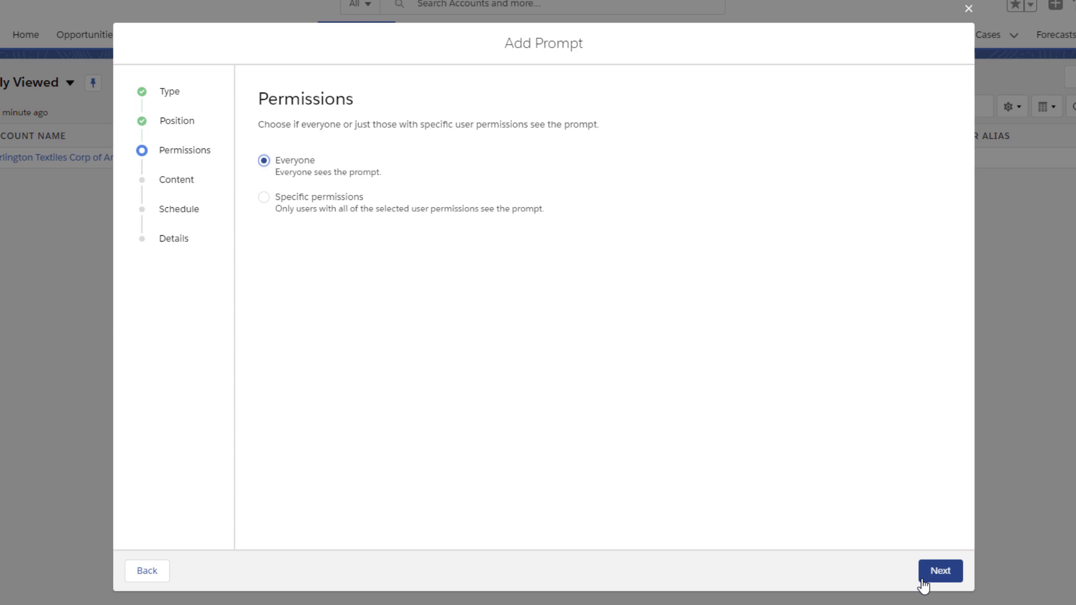
Step: Title the prompt 'Did You Know?' and label its dismiss button 'OK'
{"action": "left_click", "coordinate": [931, 571]}
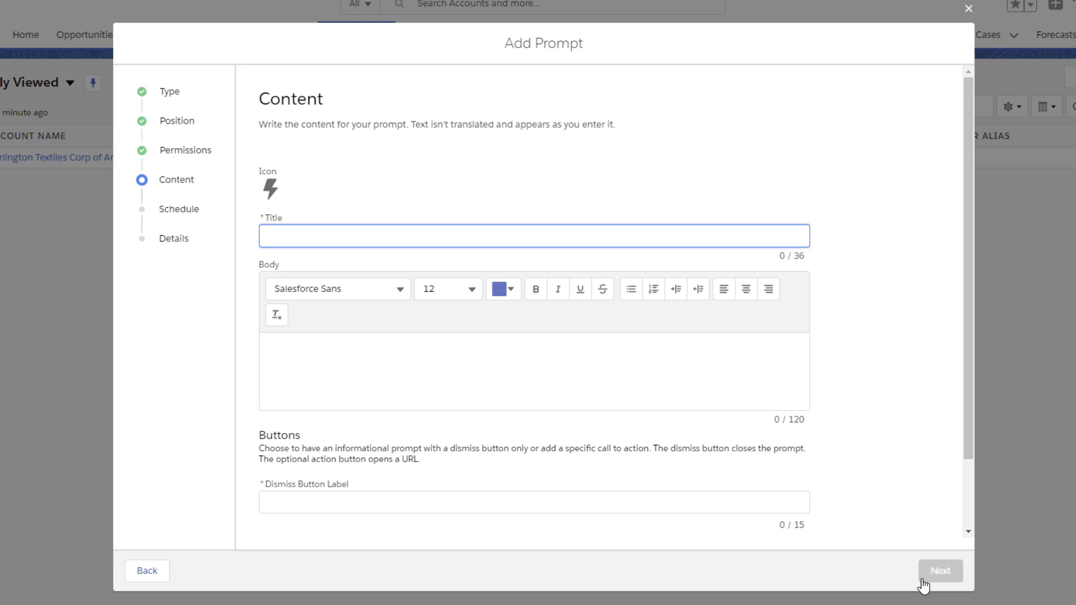
{"action": "type", "text": "Did You Know?"}
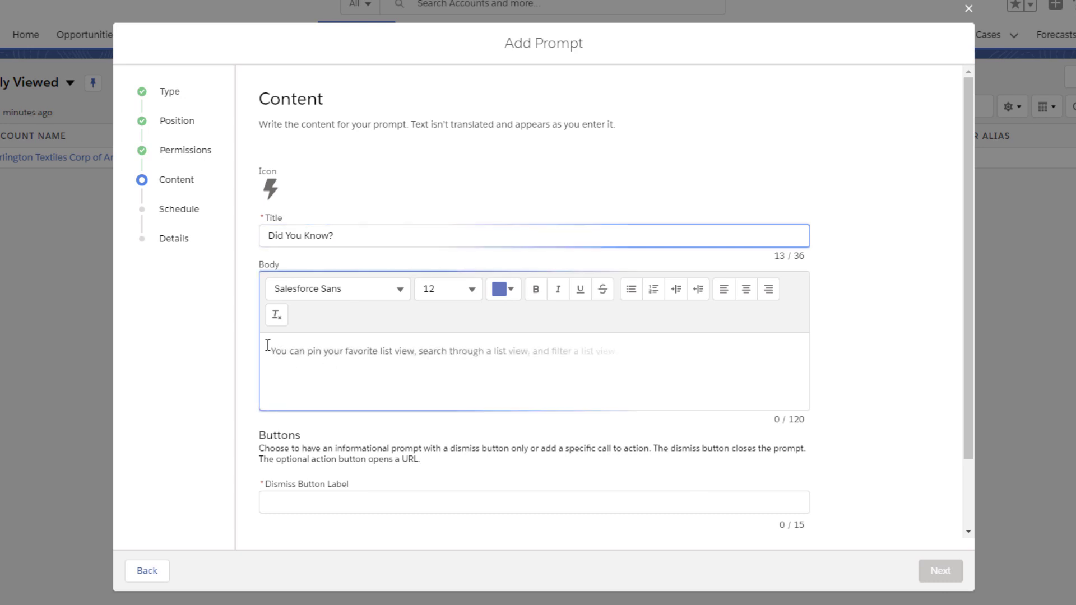
{"action": "scroll", "coordinate": [267, 344], "scroll_direction": "down", "scroll_amount": 2}
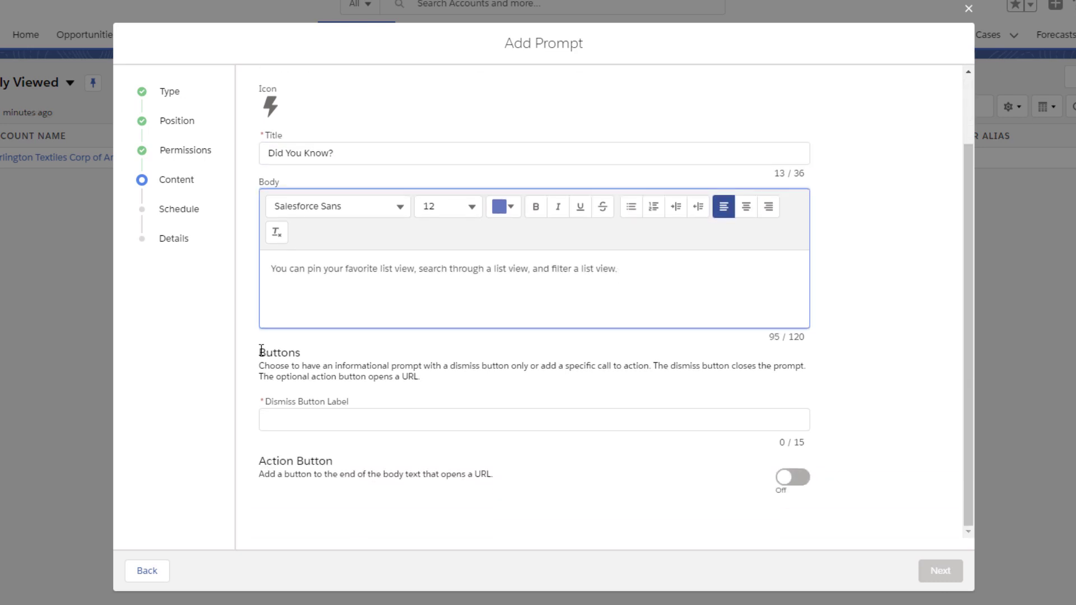
{"action": "left_click", "coordinate": [262, 420]}
{"action": "type", "text": "OK"}
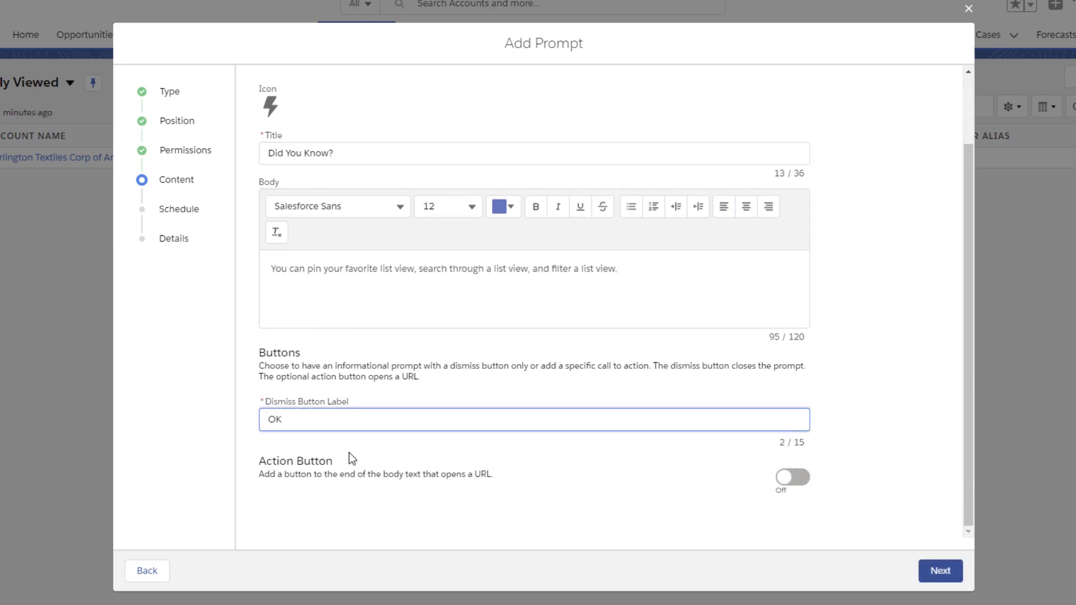
Step: Add a 'Hit the Trail' action button that links to Trailhead
{"action": "left_click", "coordinate": [805, 481]}
{"action": "scroll", "coordinate": [805, 485], "scroll_direction": "down", "scroll_amount": 2}
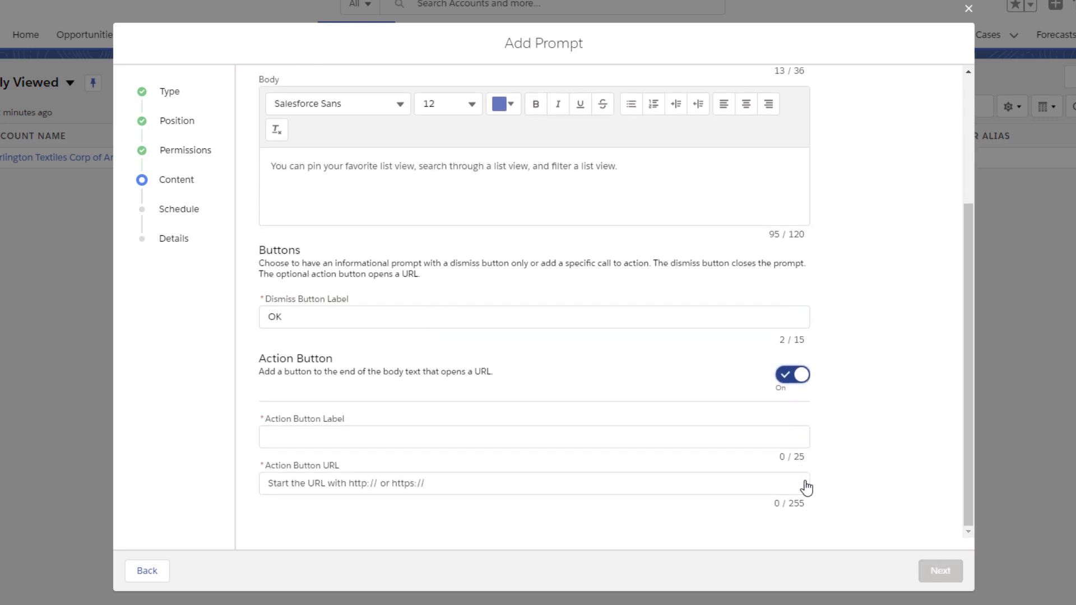
{"action": "left_click", "coordinate": [277, 437]}
{"action": "type", "text": "Hit the Trail"}
{"action": "left_click", "coordinate": [278, 484]}
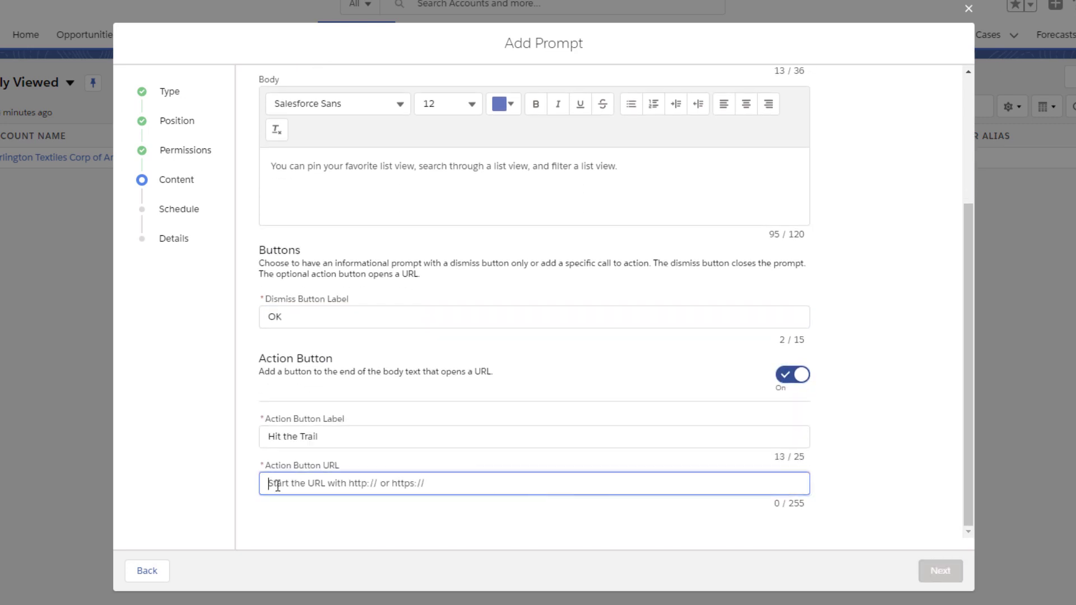
{"action": "type", "text": "https://trailhead.salesforce.com/en/content/learn/modules/lightning-experience-for-salesforce-classic-users/work-with-list-views"}
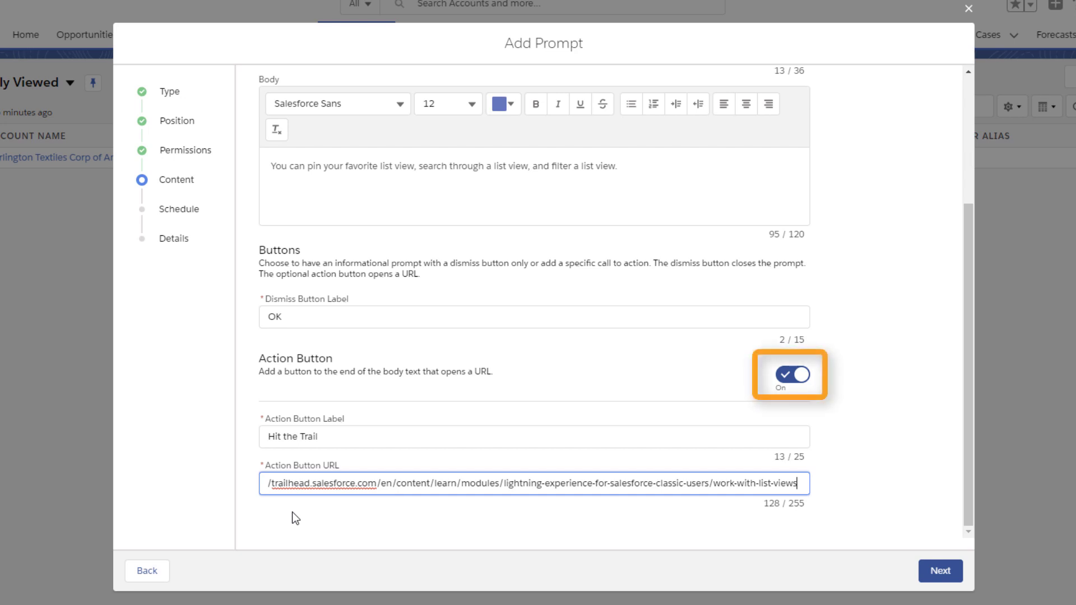
{"action": "left_click", "coordinate": [928, 580]}
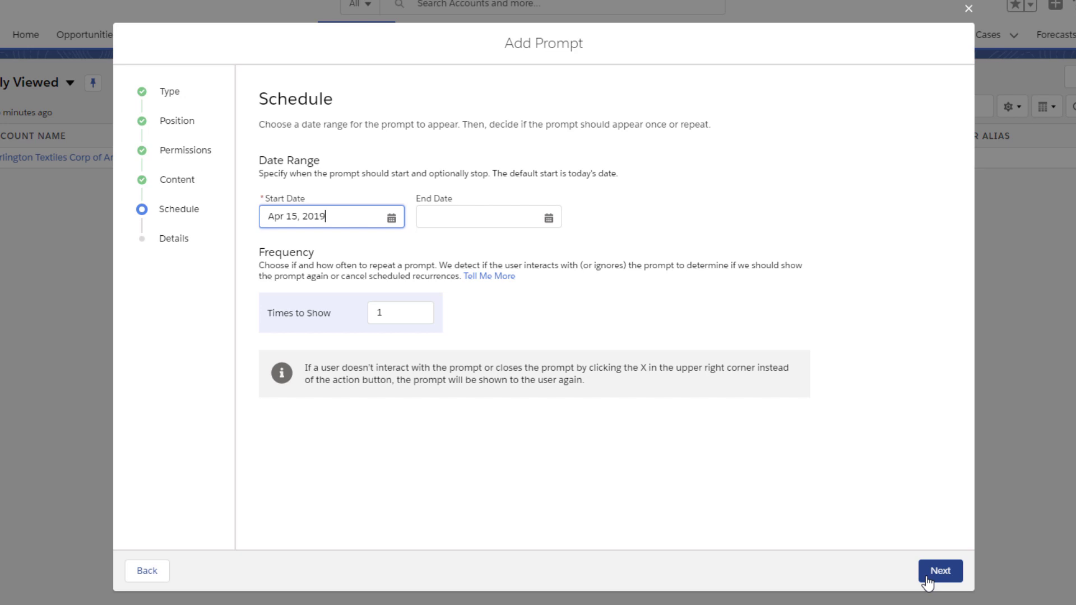
Step: Schedule the prompt from Apr 15, 2019 to show 2 times, 7 days apart
{"action": "left_click", "coordinate": [927, 582]}
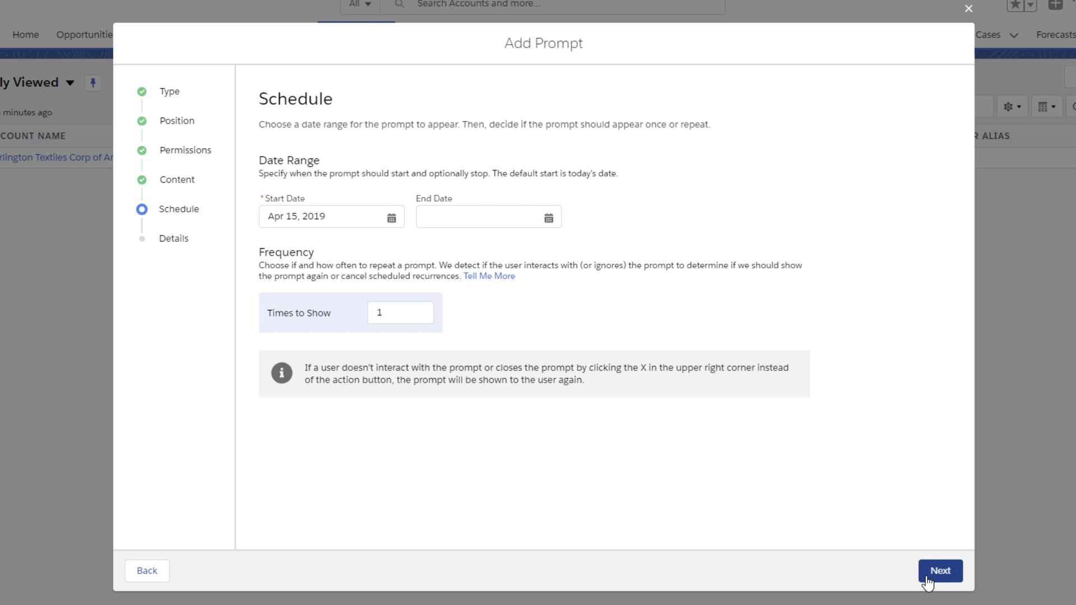
{"action": "left_click", "coordinate": [378, 314]}
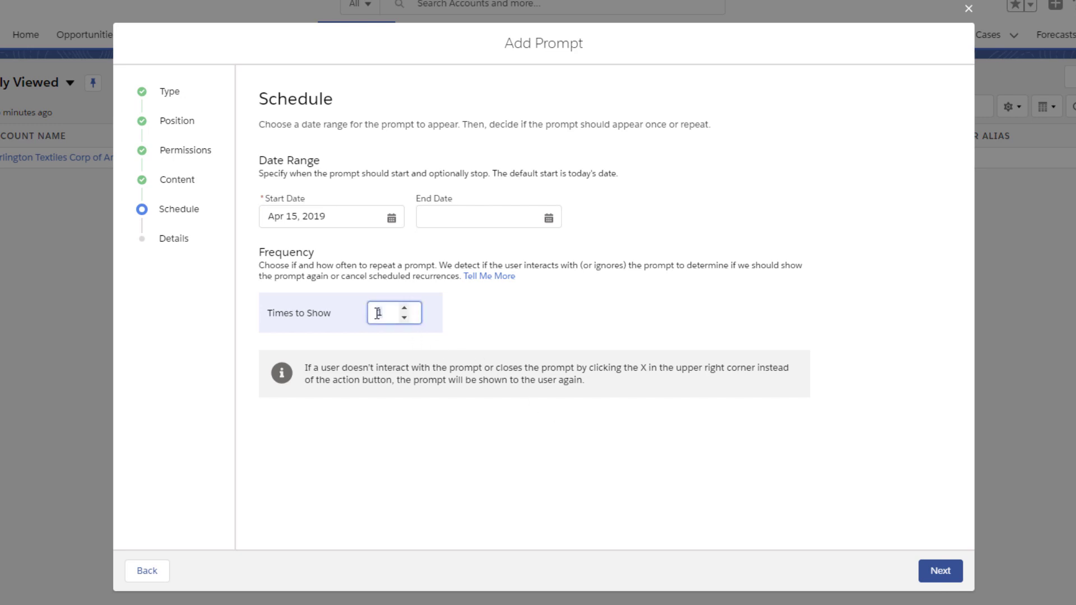
{"action": "left_click_drag", "start_coordinate": [378, 313], "coordinate": [388, 313]}
{"action": "type", "text": "2"}
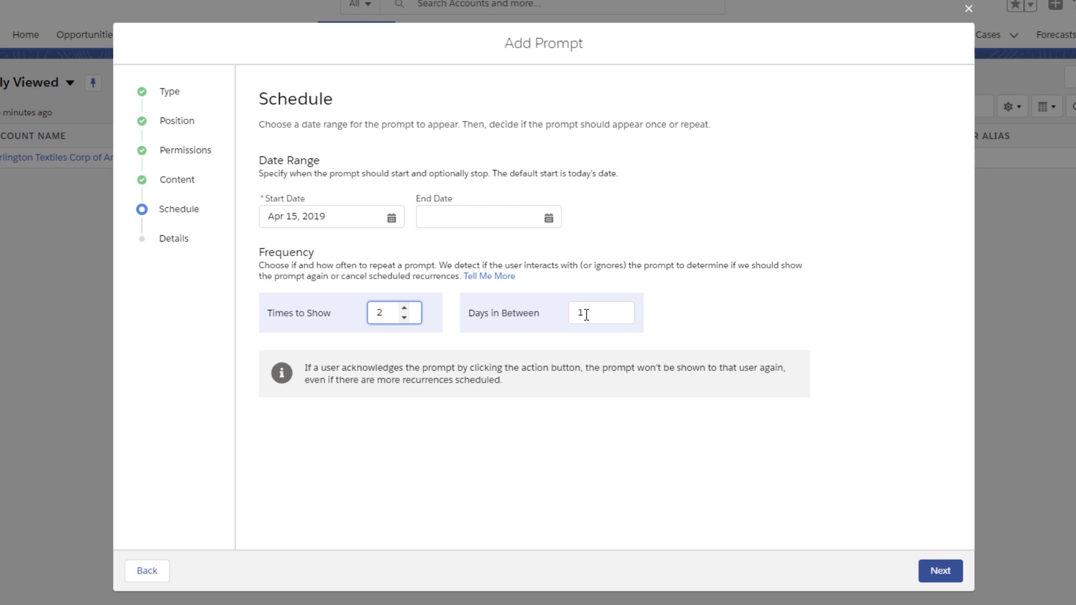
{"action": "left_click", "coordinate": [572, 315]}
{"action": "double_click", "coordinate": [572, 316]}
{"action": "type", "text": "7"}
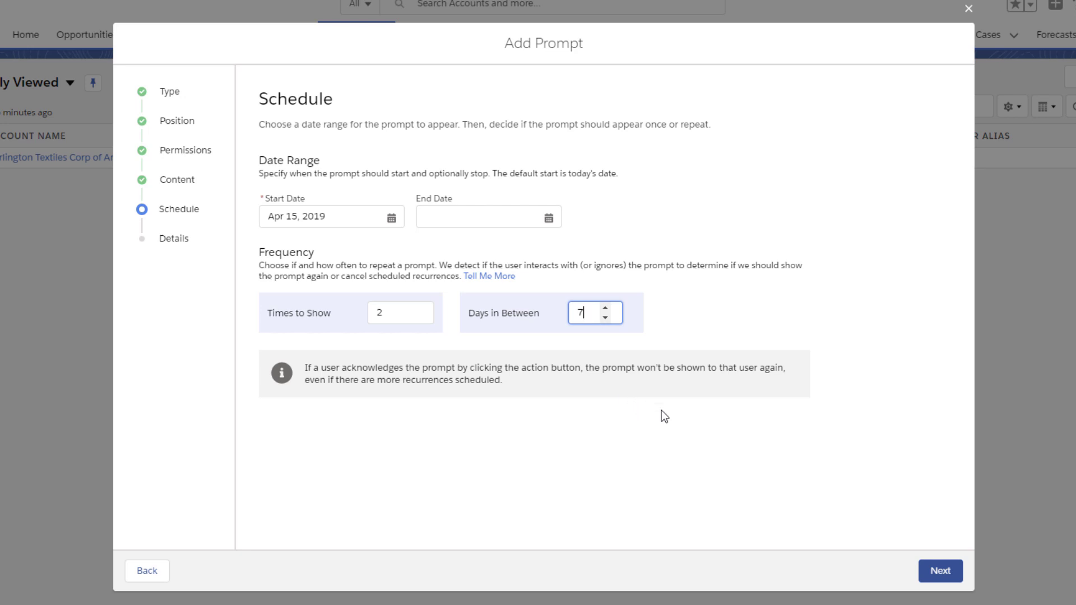
Step: Name the prompt 'Using Account Lists' with description 'How to use list views for the Account list', then save and preview it
{"action": "left_click", "coordinate": [928, 575]}
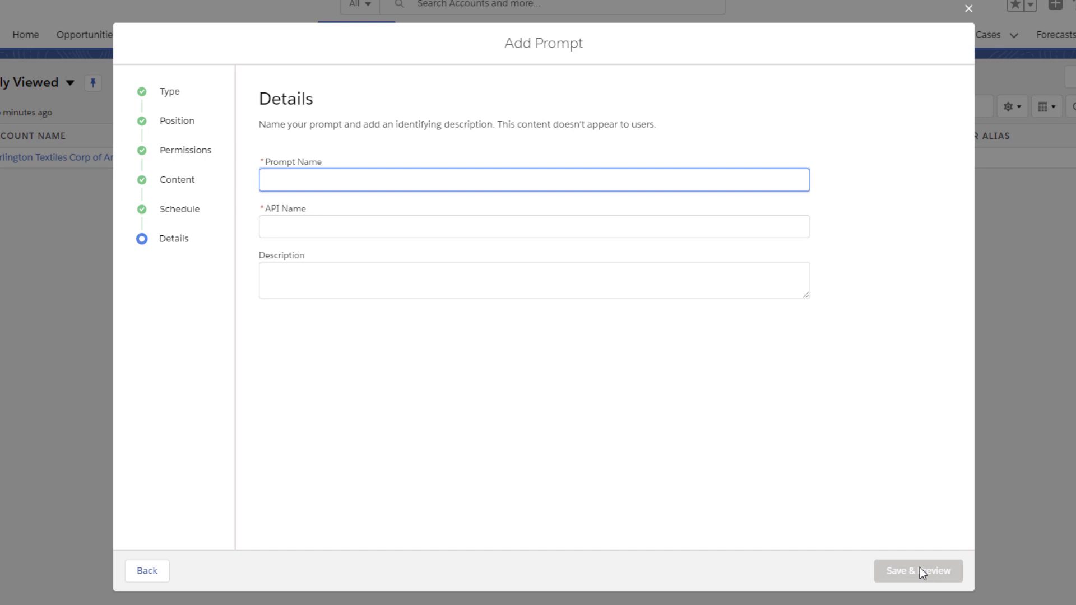
{"action": "type", "text": "Using Account Lists"}
{"action": "key", "text": "Tab"}
{"action": "key", "text": "Tab"}
{"action": "type", "text": "How to use list views for the Account list"}
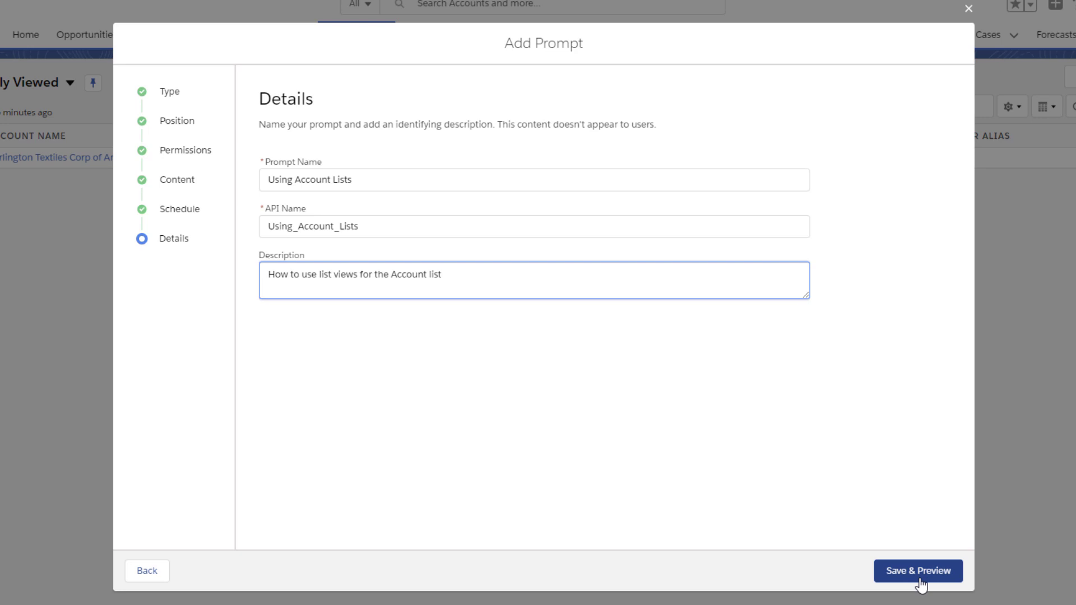
{"action": "left_click", "coordinate": [920, 572]}
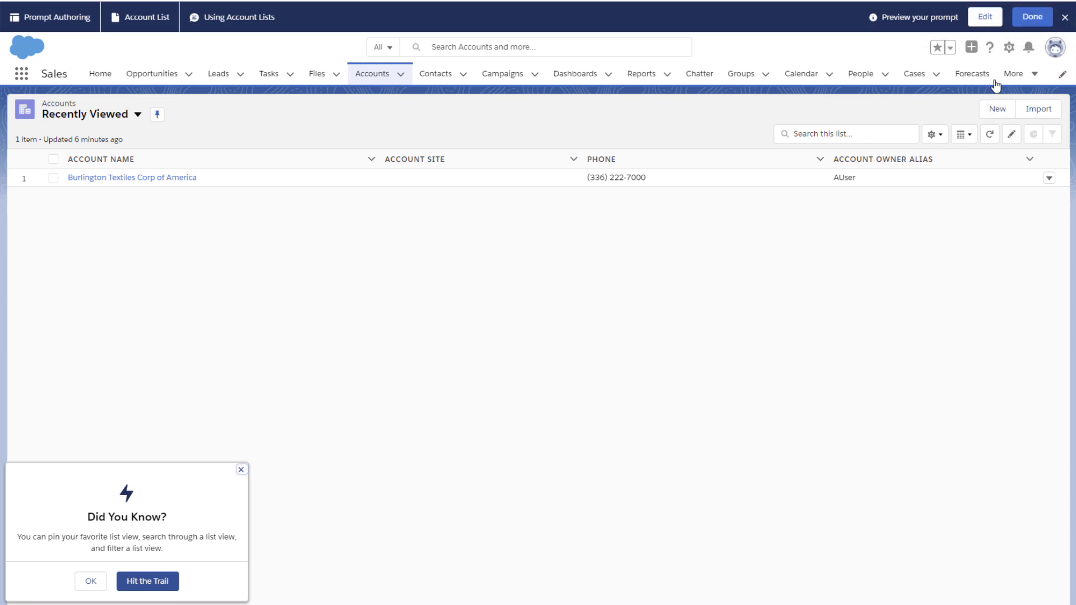
Step: End the preview, keeping the saved Using Account Lists prompt on the Accounts list
{"action": "left_click", "coordinate": [1023, 20]}
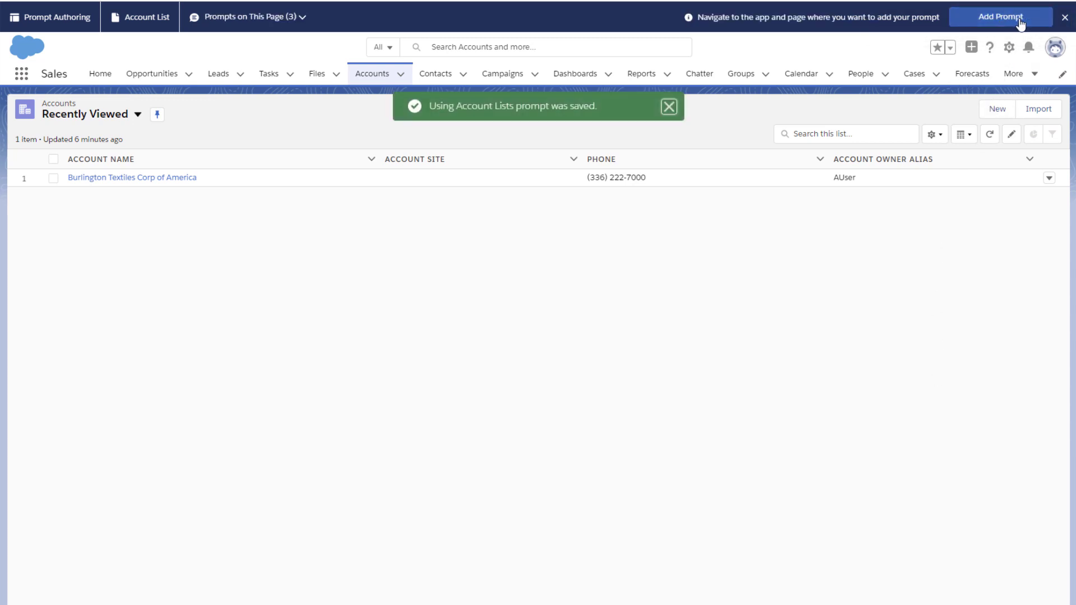